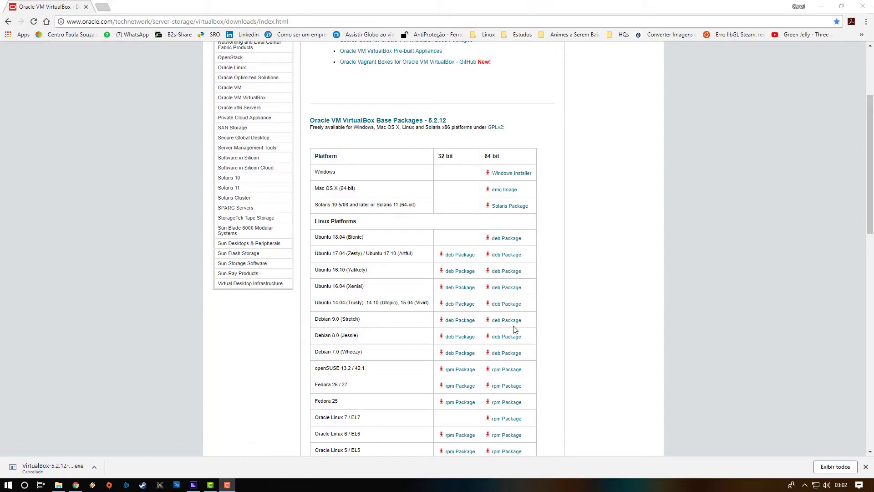
scroll(494, 380, "down", 1)
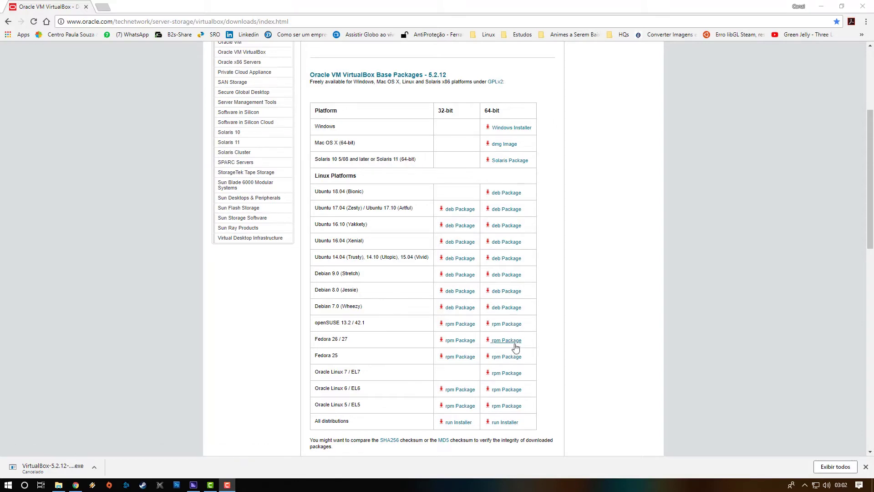
scroll(466, 290, "up", 4)
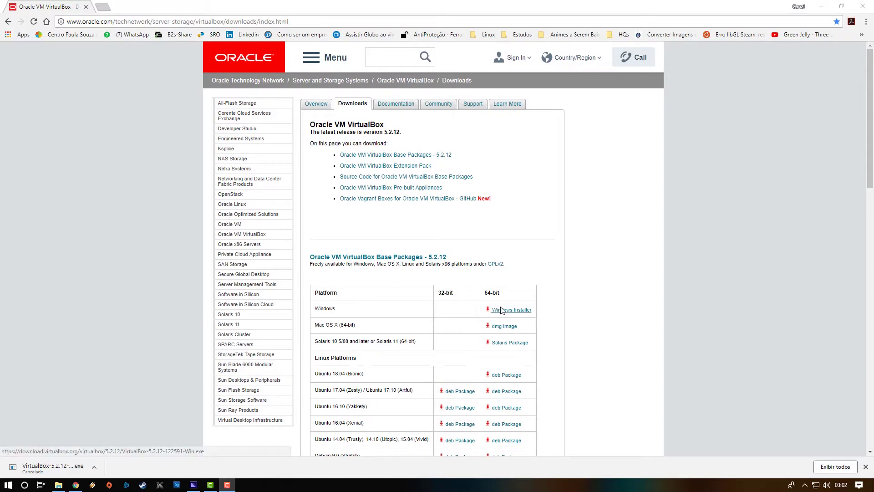
left_click(519, 312)
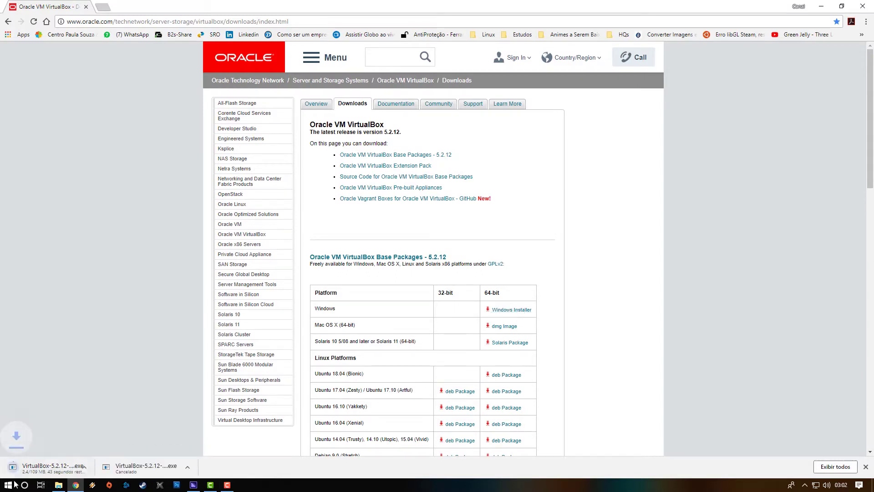
left_click(94, 467)
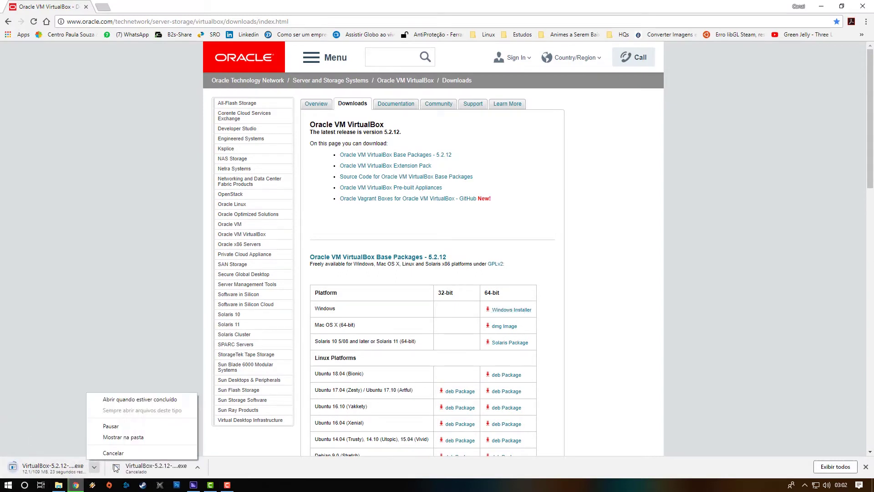
left_click(113, 452)
Switch to the Downloads folder in File Explorer and launch the VirtualBox-5.2.12-122591-Win.exe installer
left_click(59, 484)
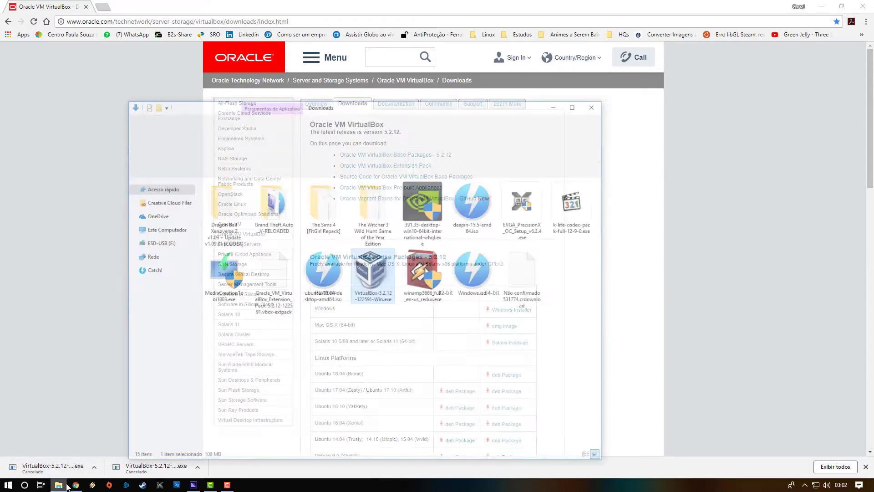
left_click(359, 366)
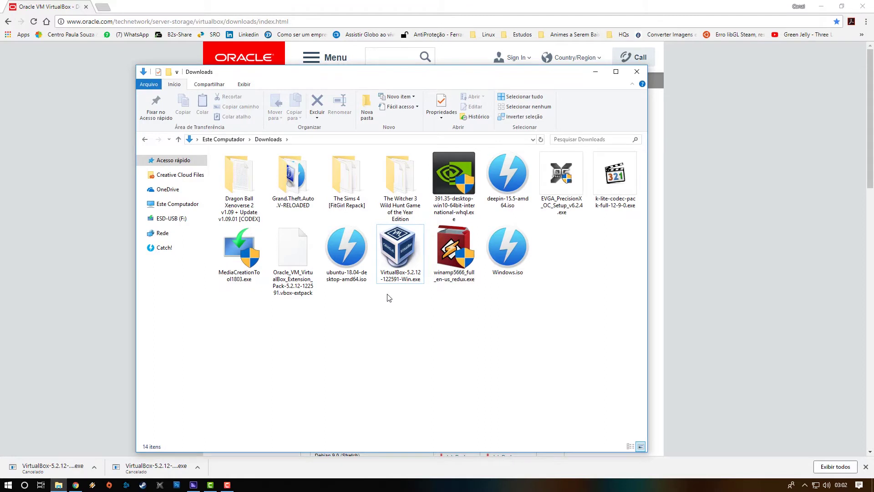
double_click(395, 254)
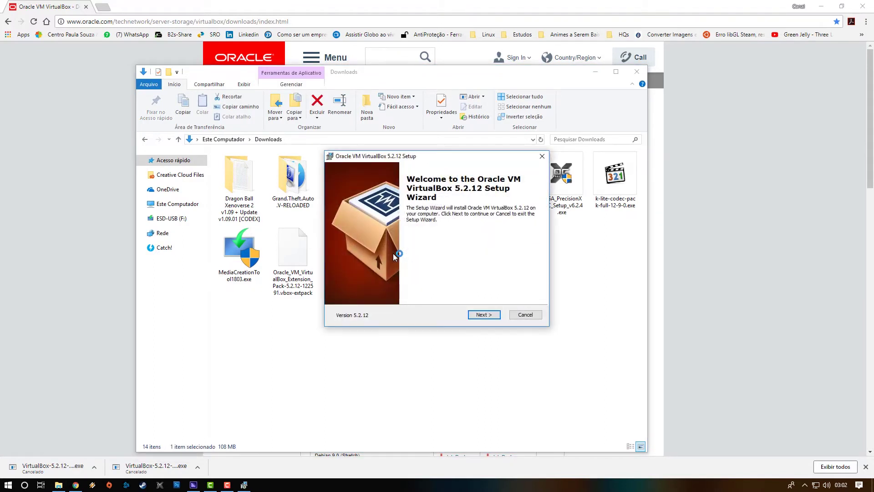
Install VirtualBox 5.2.12 with the default options, accept the network reset and Oracle USB driver, and start it on finishing
left_click(481, 315)
left_click(475, 315)
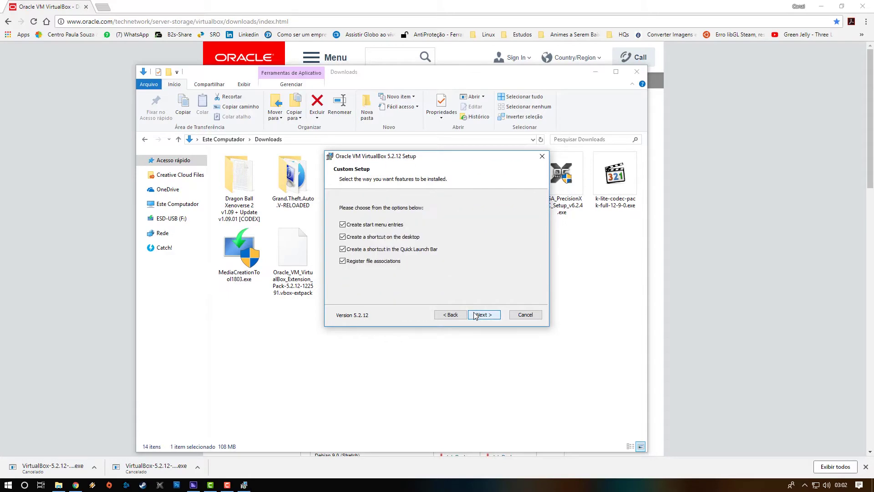
left_click(475, 315)
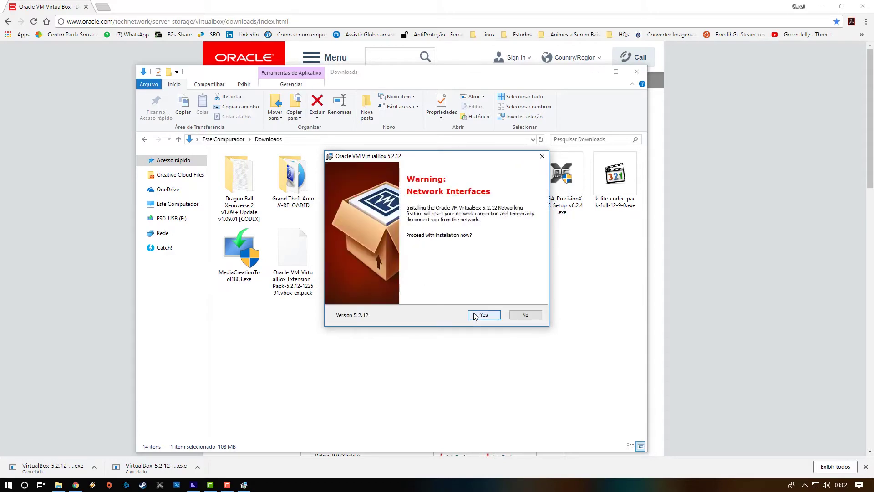
left_click(475, 316)
left_click(475, 316)
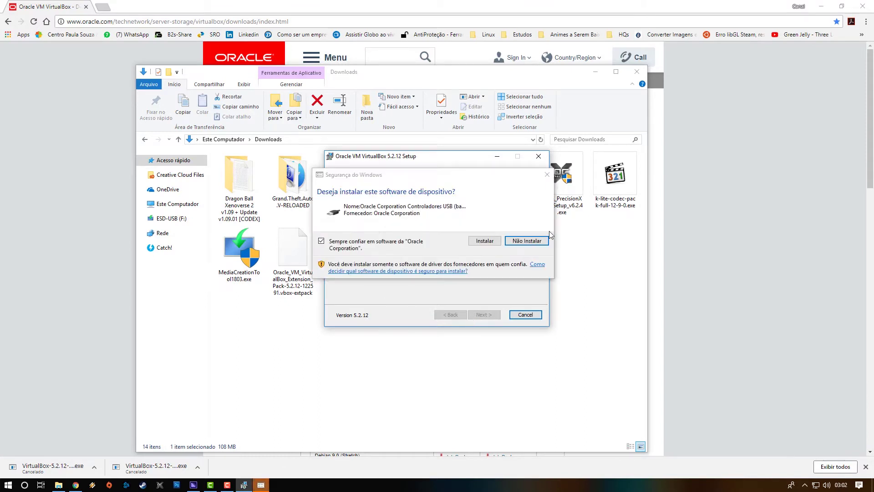
left_click(483, 241)
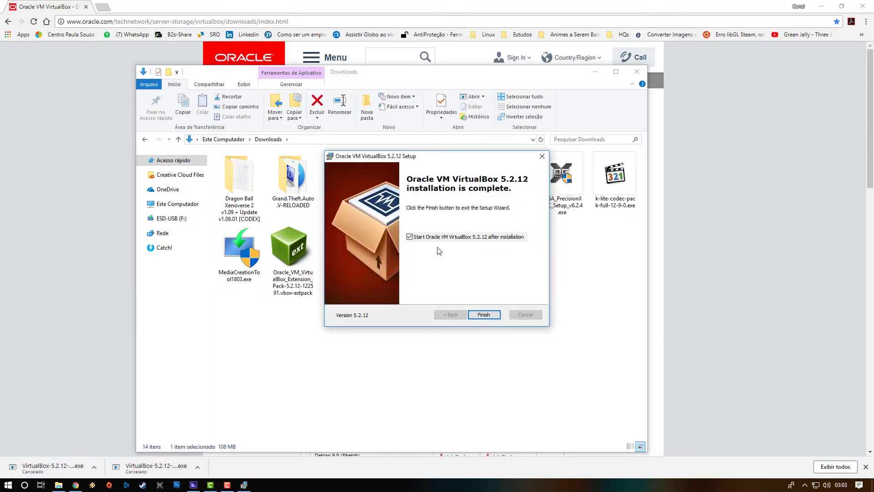
left_click(484, 315)
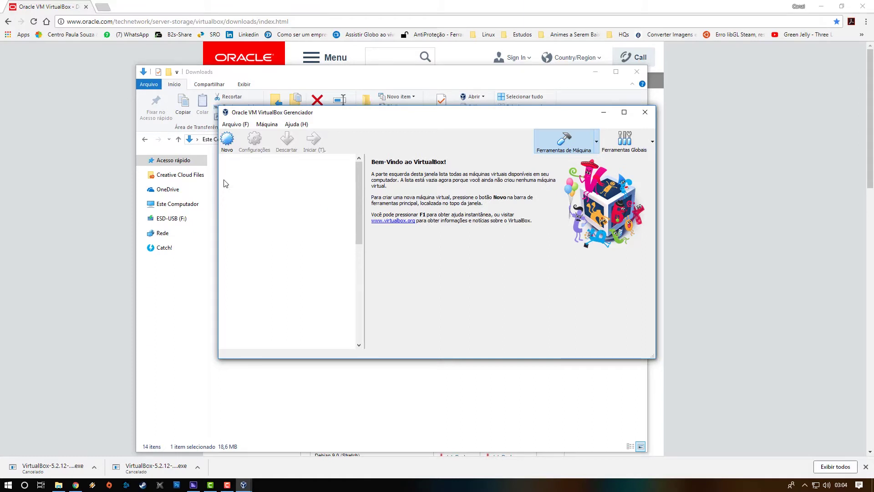
Start a new virtual machine named Windows10 with type Microsoft Windows and version Other Windows (64-bit)
left_click(225, 155)
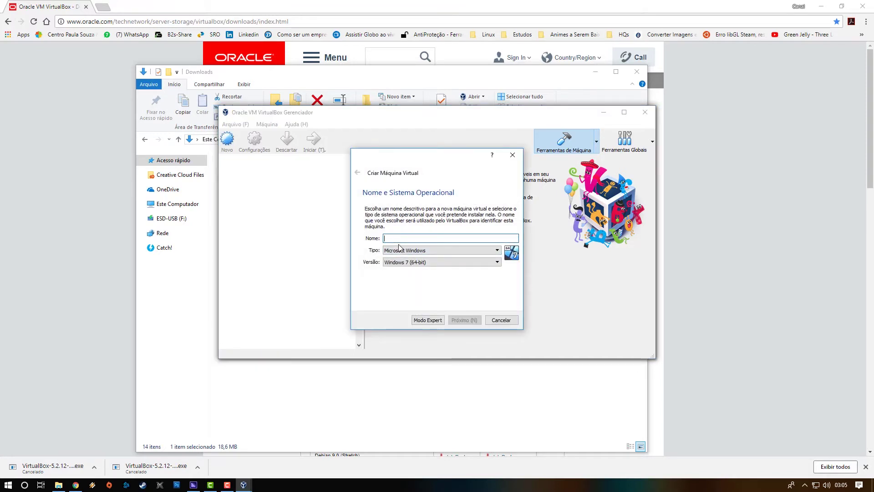
type("Wind")
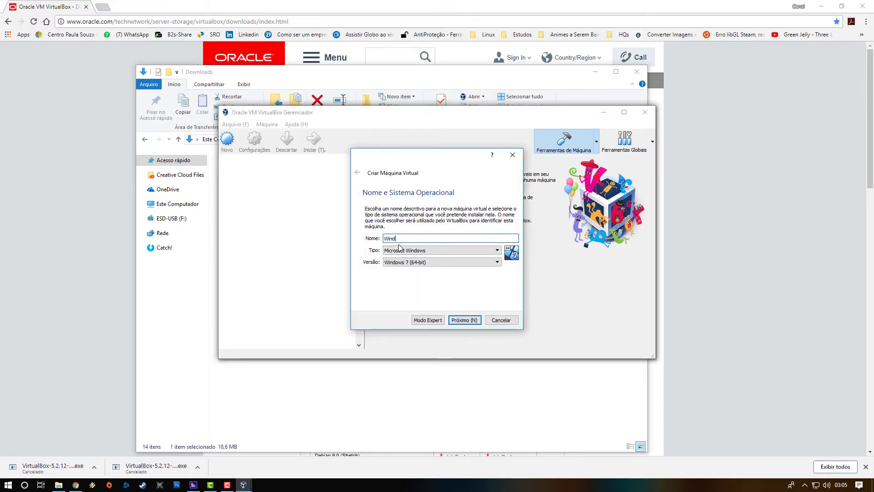
type("ows10")
left_click(432, 263)
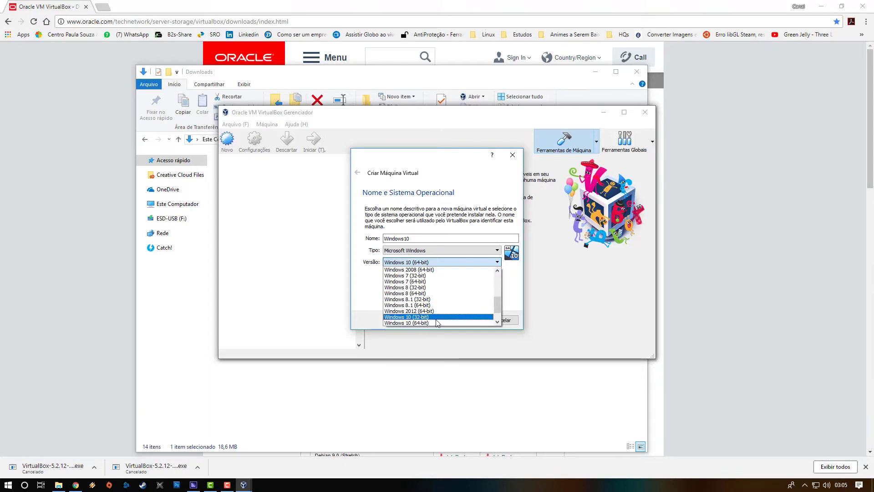
scroll(438, 312, "up", 5)
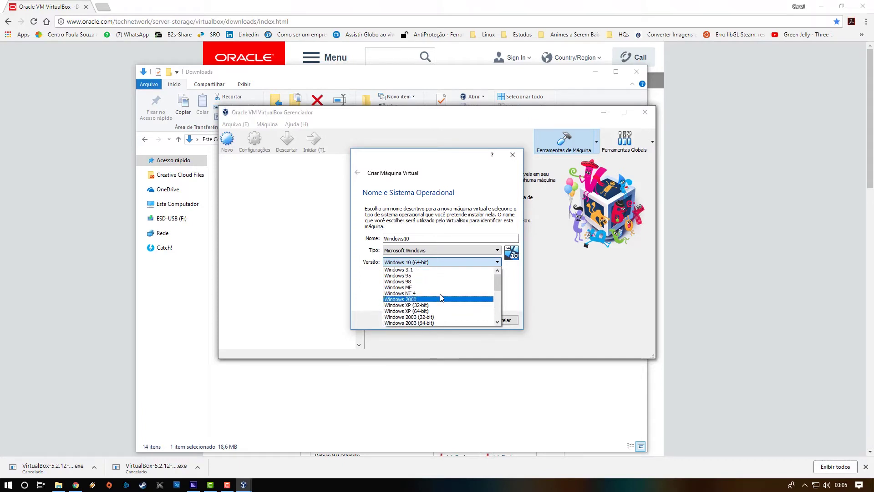
scroll(435, 315, "down", 5)
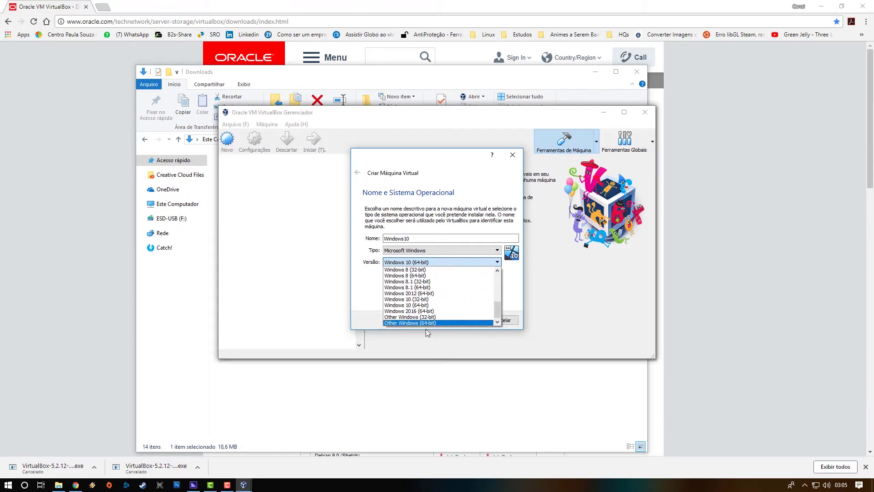
left_click(435, 323)
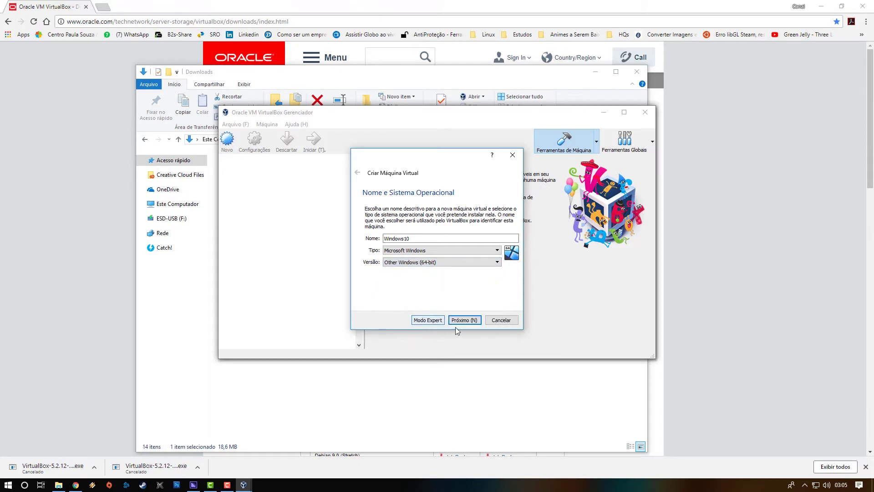
left_click(466, 321)
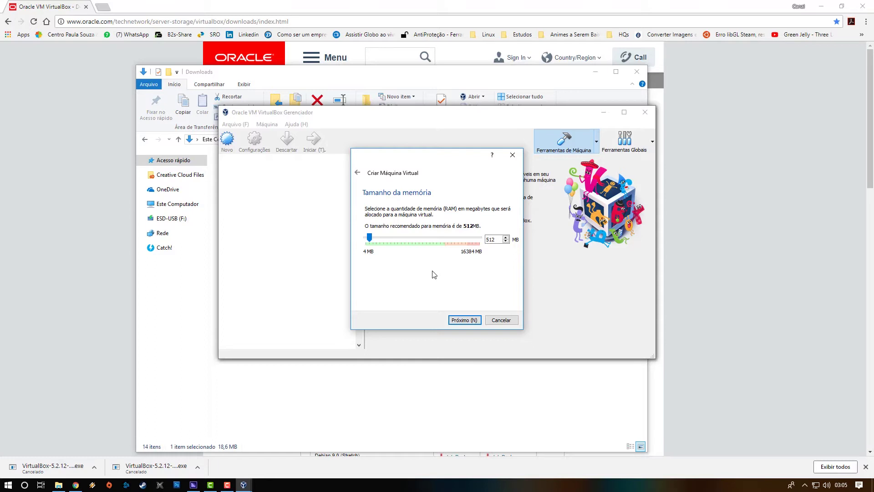
Allocate 8192 MB of memory to the virtual machine and choose to create a new virtual hard disk
left_click_drag(369, 238, 423, 242)
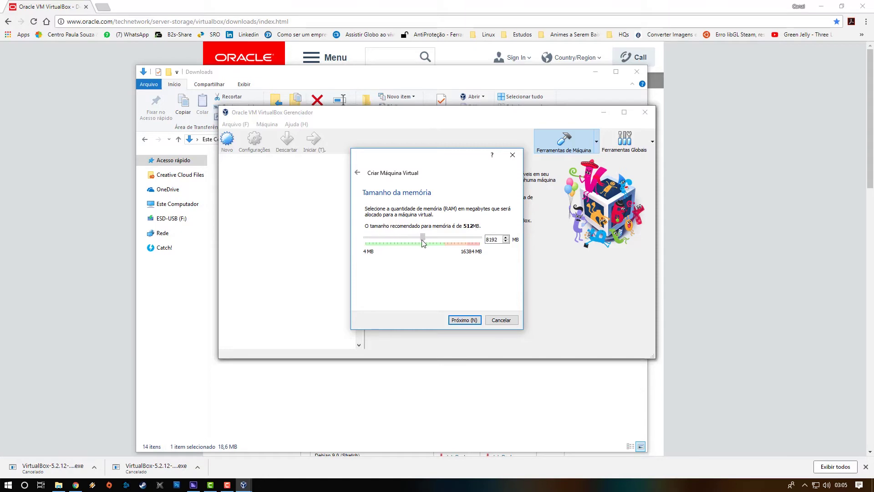
left_click(470, 318)
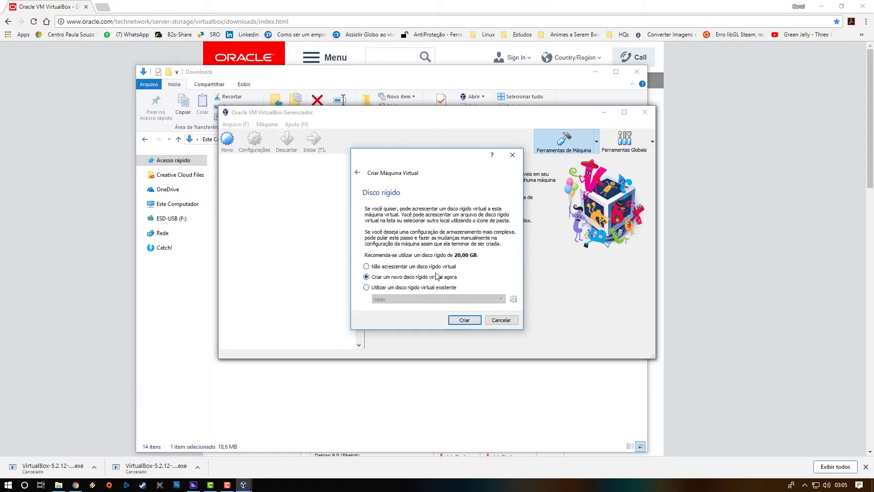
left_click(467, 324)
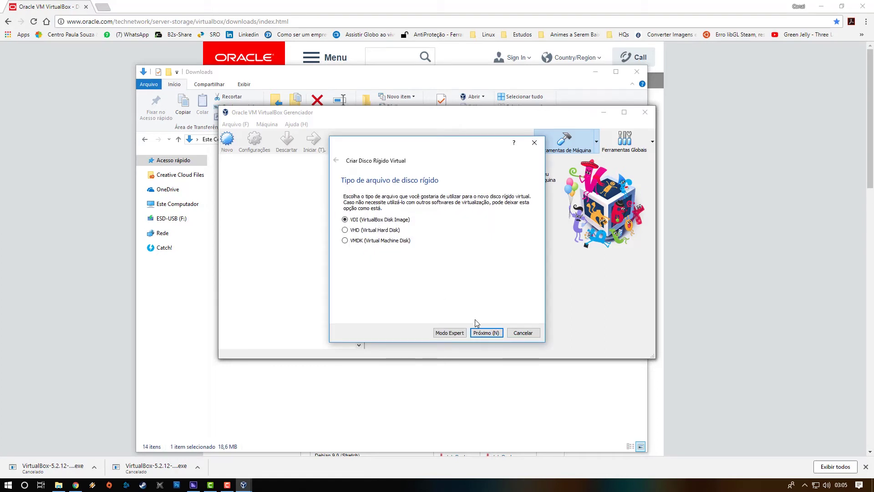
Create the virtual hard disk Windows10 as a dynamically allocated VDI of about 30.23 GB
left_click(484, 333)
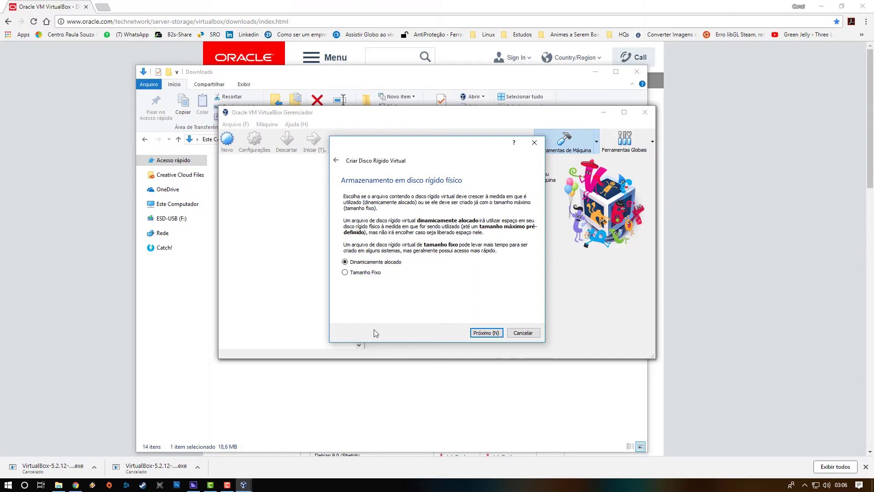
left_click(485, 333)
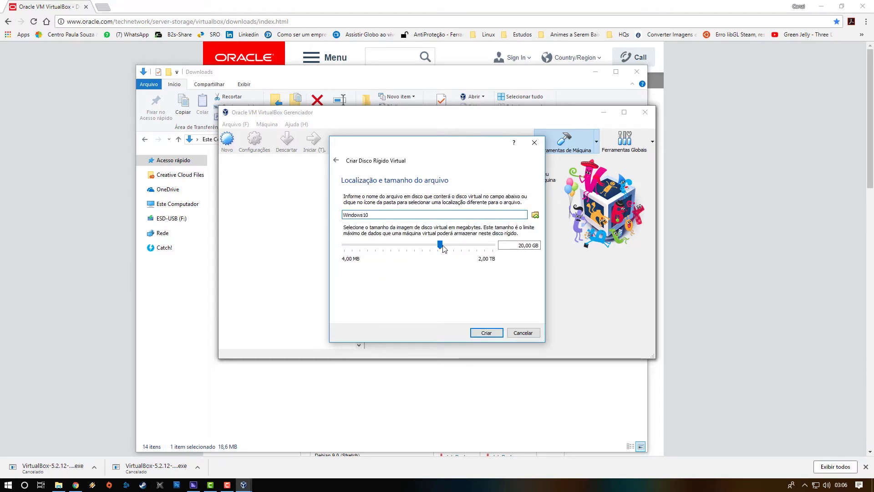
mouse_move(442, 247)
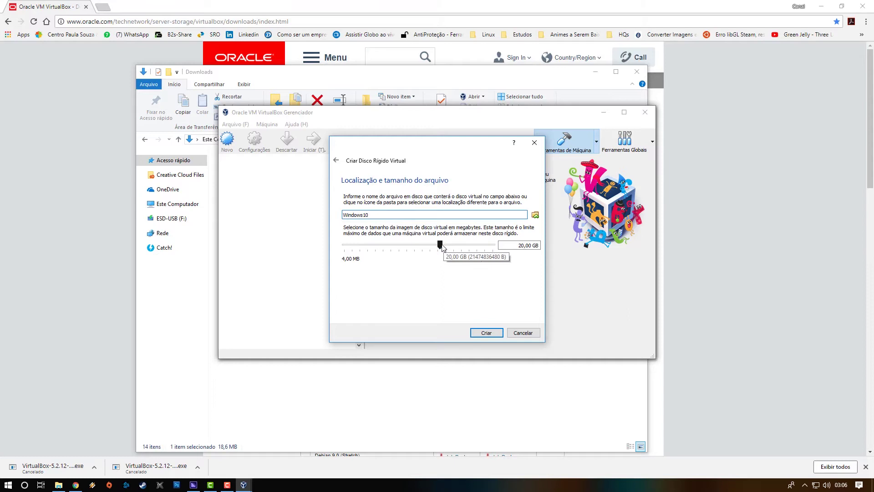
left_click_drag(443, 248, 509, 246)
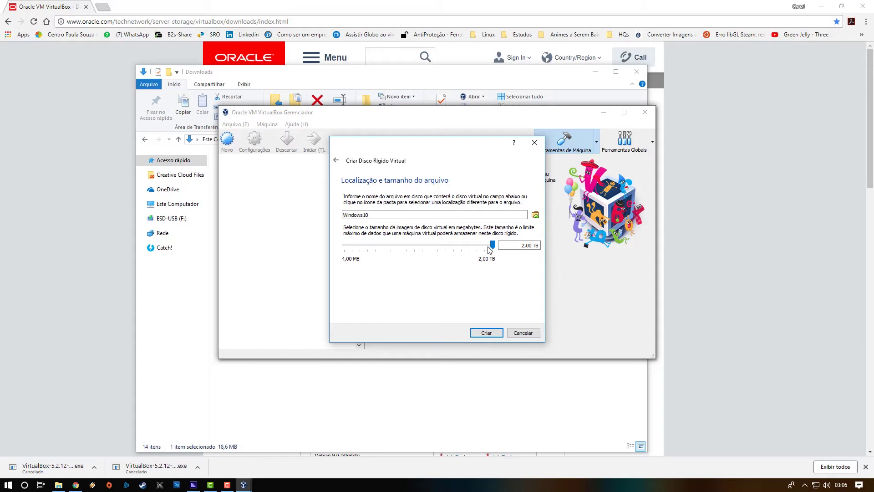
left_click(418, 249)
left_click(415, 246)
left_click(392, 246)
left_click(446, 246)
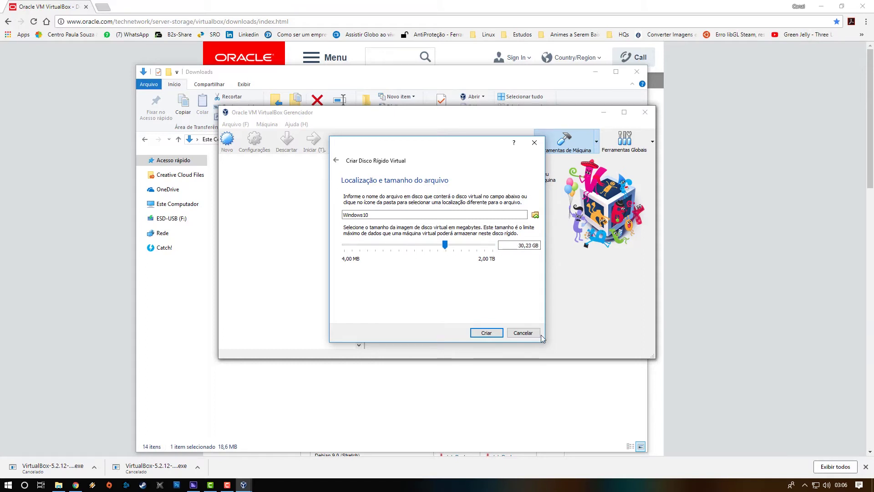
left_click(489, 334)
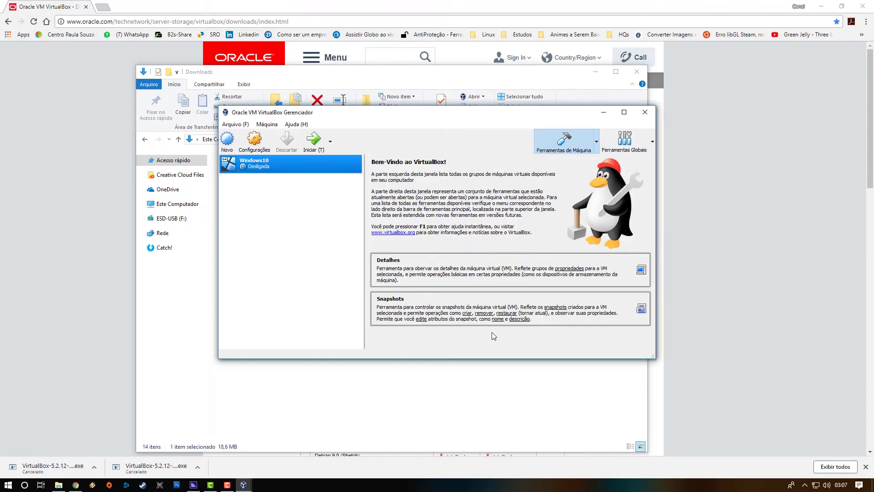
Start the Windows10 virtual machine using Windows.iso from Downloads as its boot disk, and dismiss the keyboard auto-capture notice
left_click(321, 148)
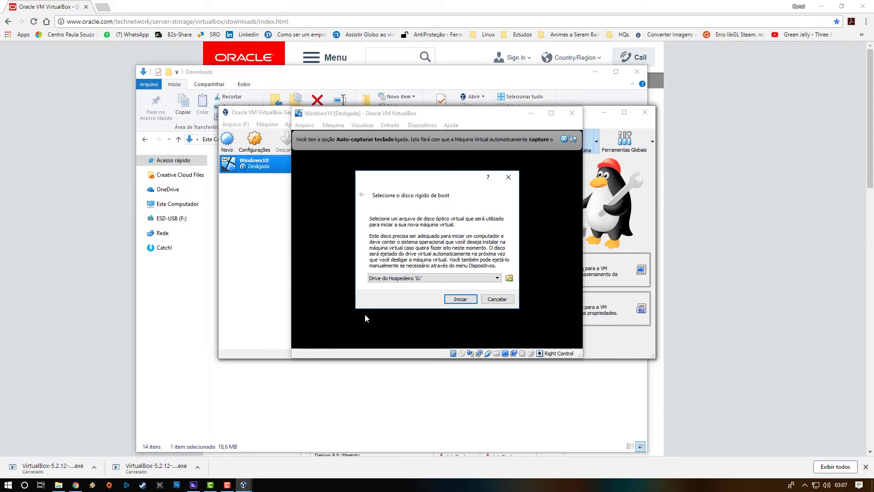
left_click(509, 279)
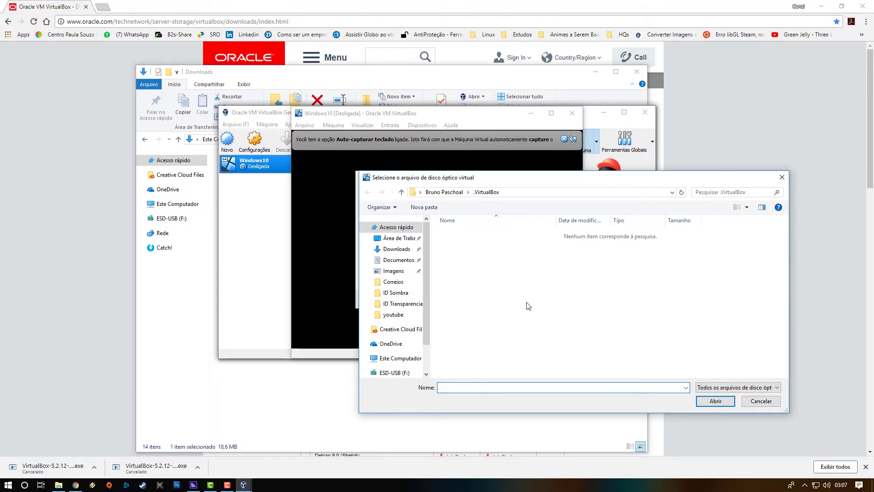
left_click(396, 250)
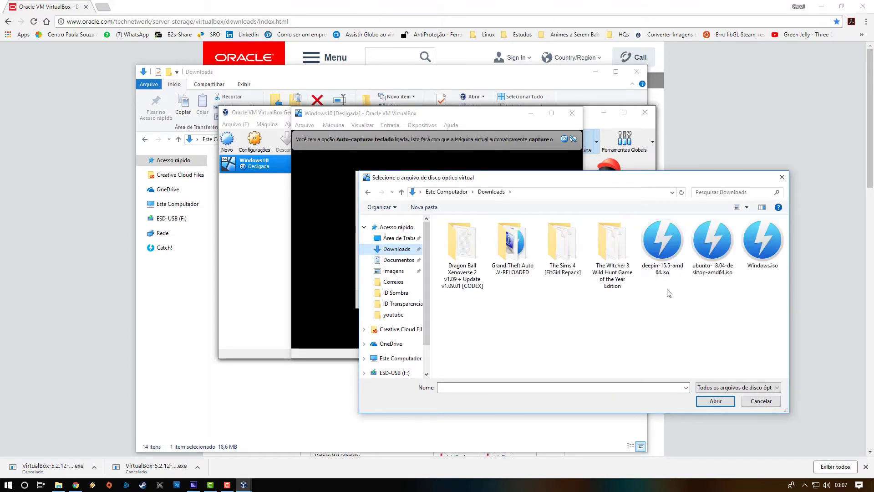
left_click(757, 270)
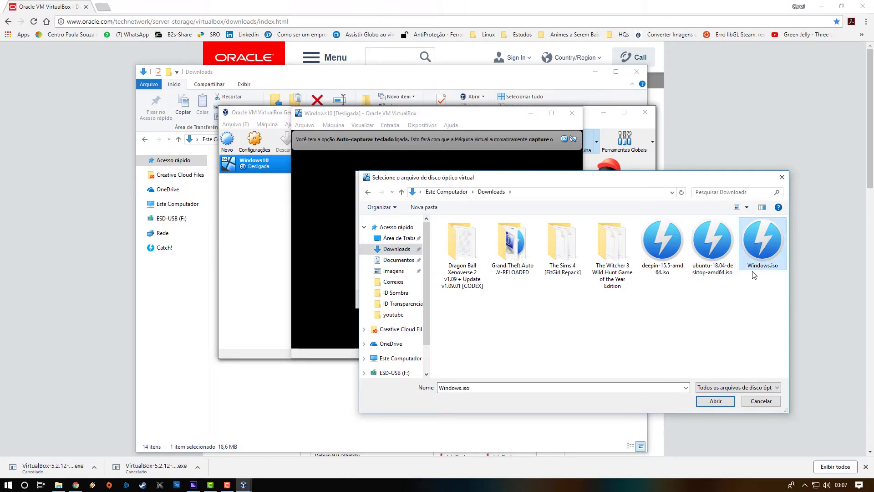
left_click(723, 403)
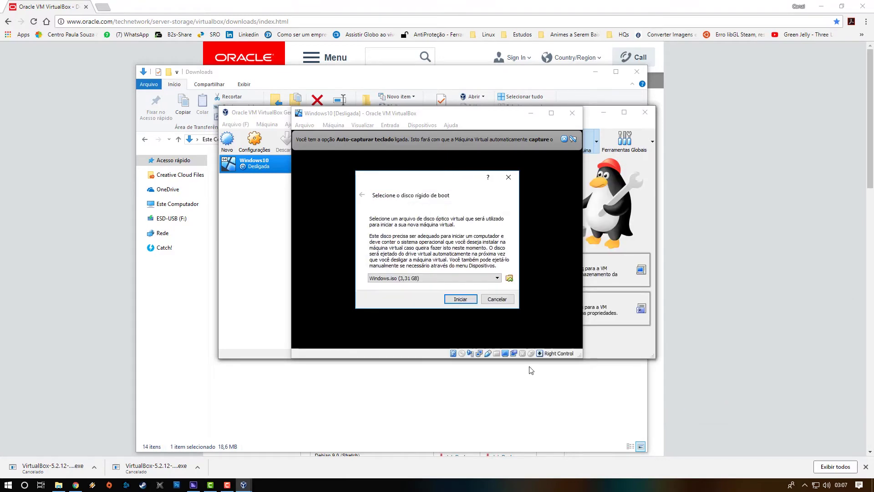
left_click(461, 299)
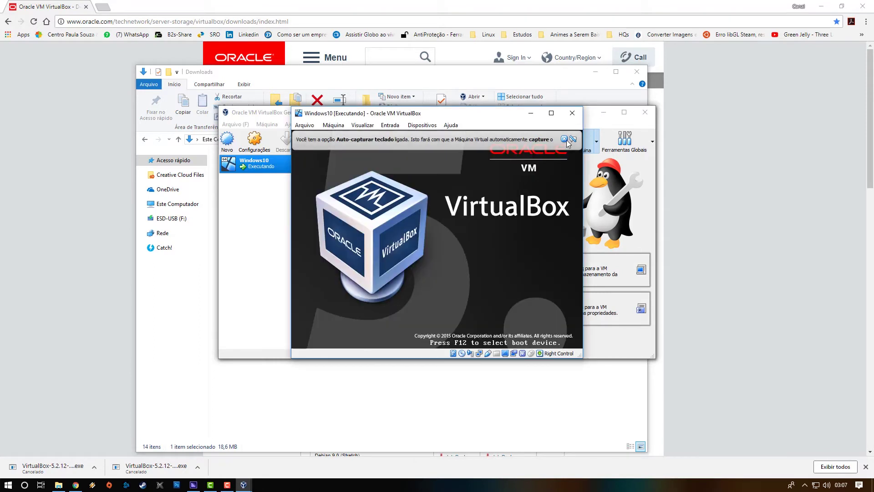
left_click(743, 132)
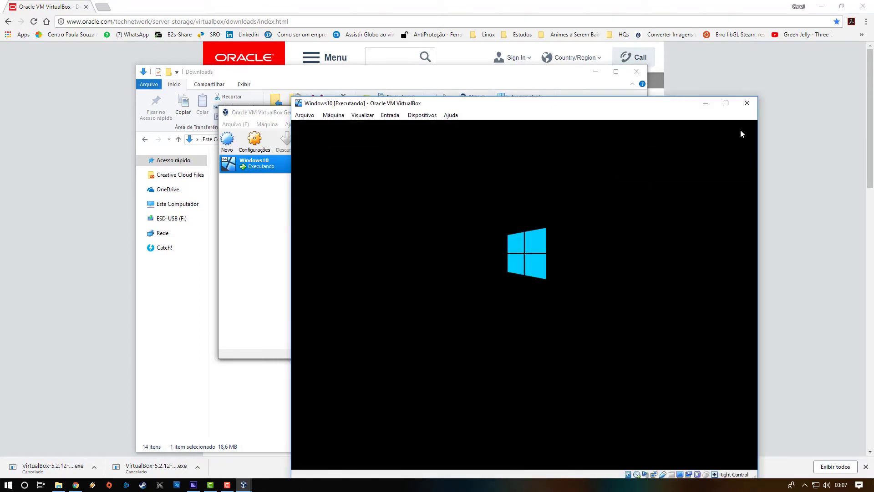
Maximize the Windows10 virtual machine window, switch it to full-screen mode and dismiss the mouse pointer integration notice
left_click(726, 104)
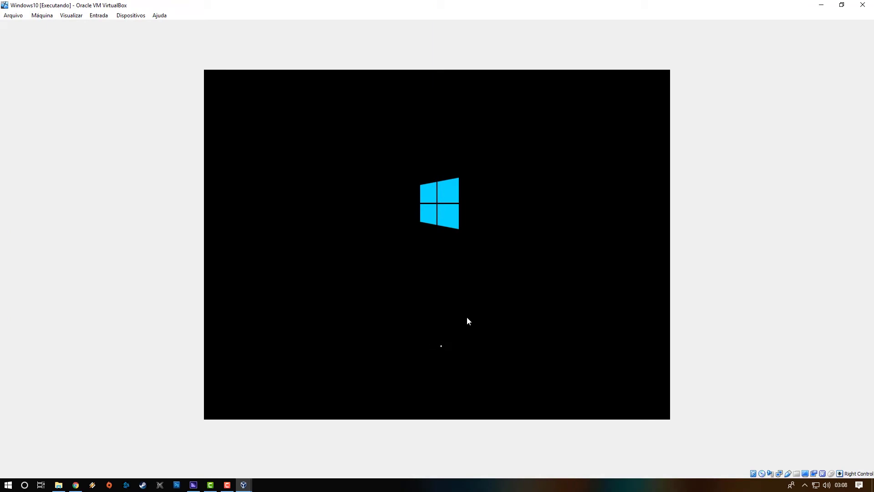
key("ctrl+f")
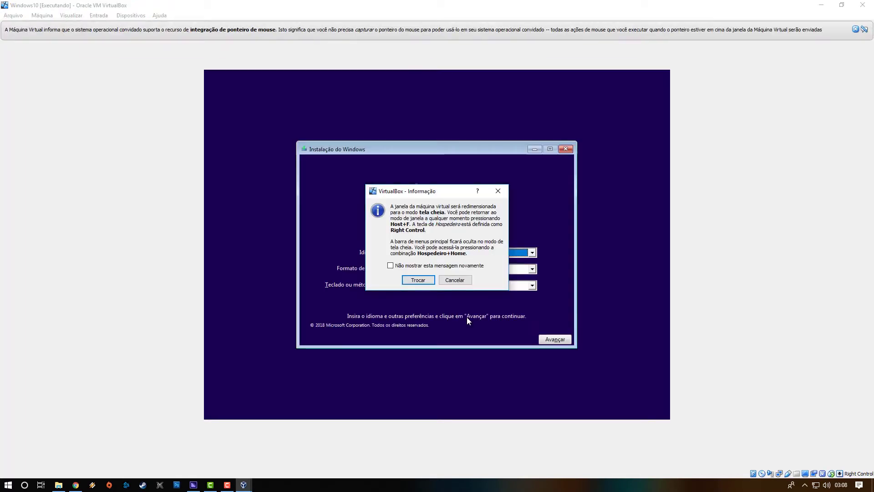
left_click(418, 280)
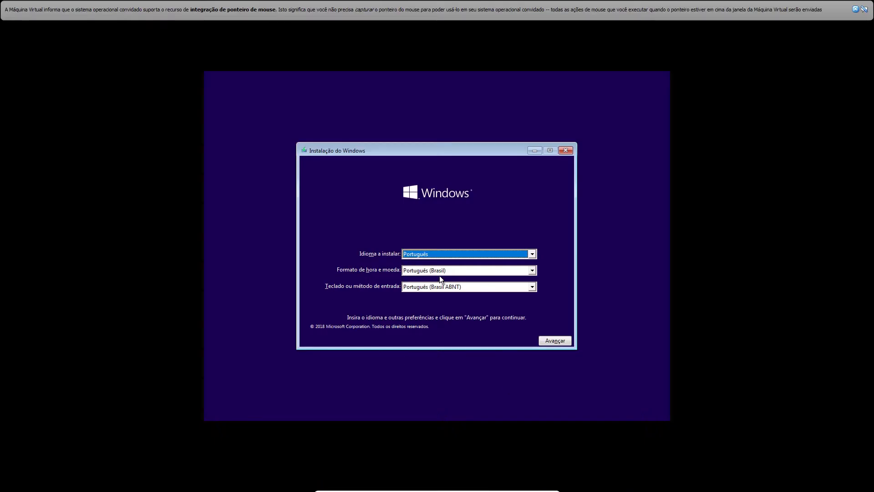
left_click(856, 9)
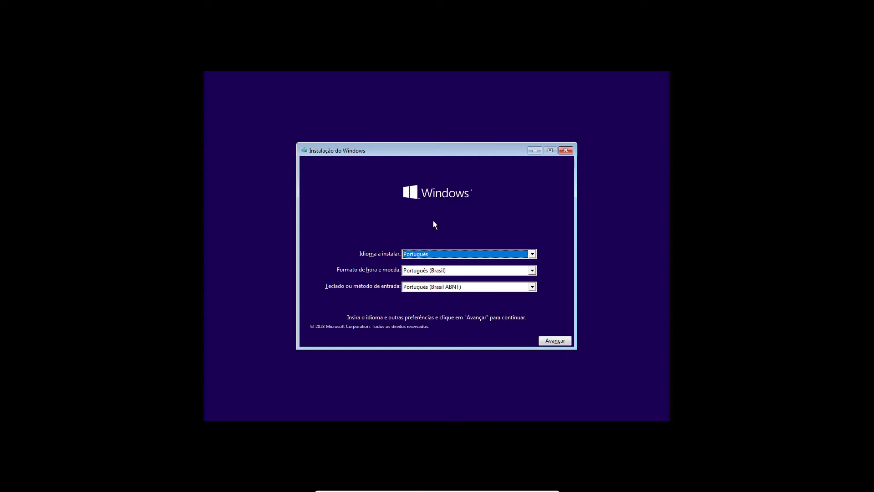
Return the Windows10 machine to windowed mode and begin the Windows installation with the preset Português (Brasil) settings
key("ctrl+f")
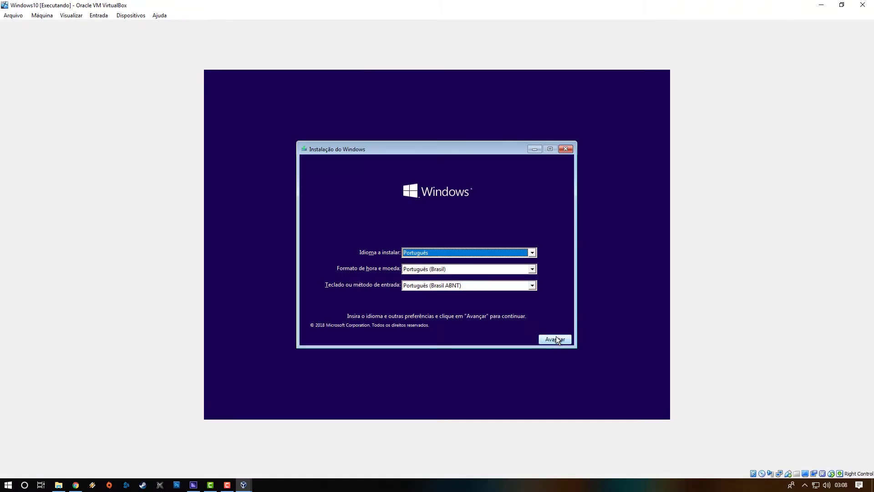
left_click(556, 338)
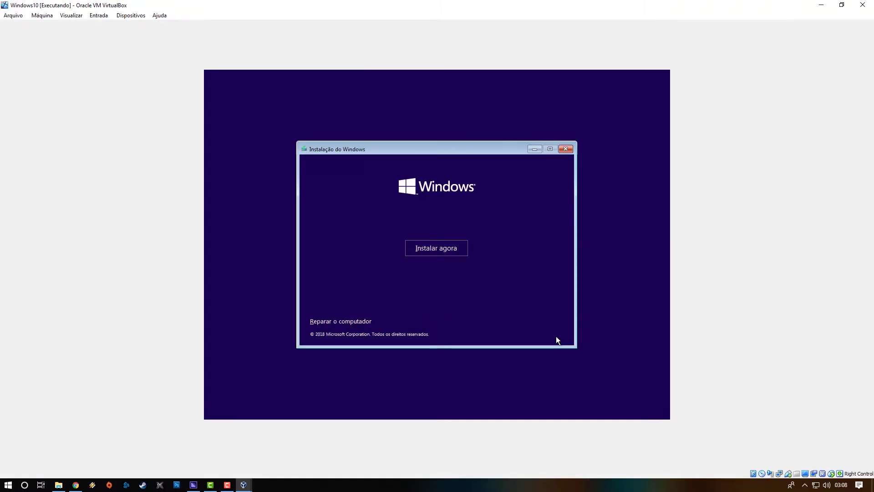
left_click(444, 254)
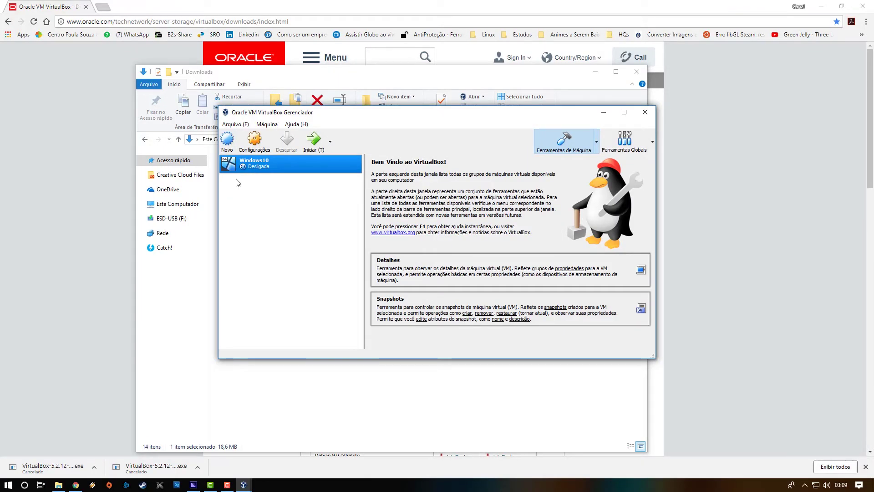
Start a new virtual machine named Ubuntu with type Linux and version Ubuntu (64-bit)
left_click(227, 140)
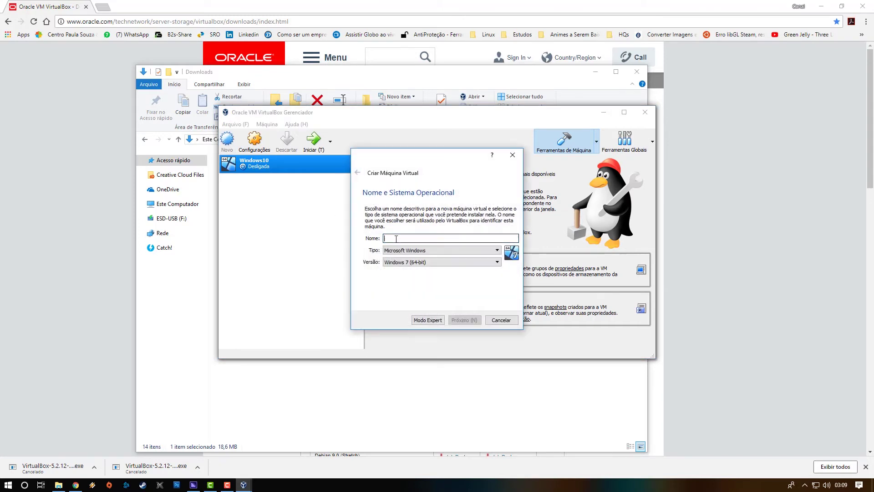
type("Ubuntu")
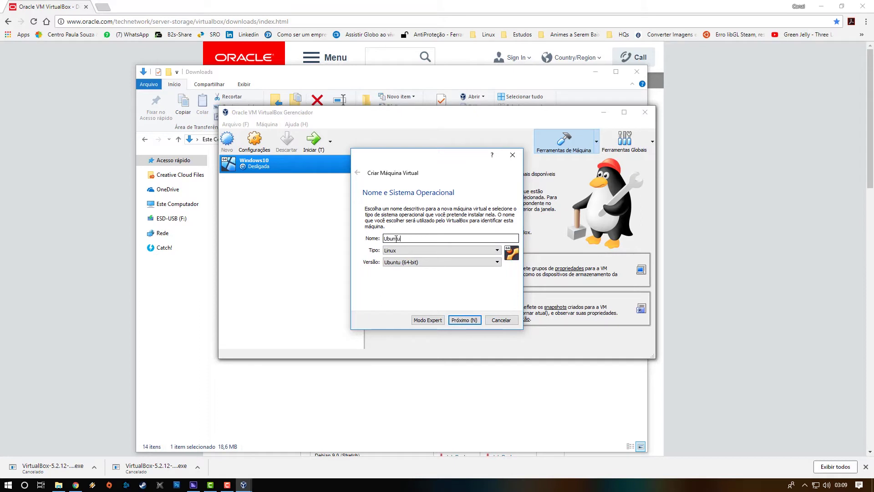
key("Tab")
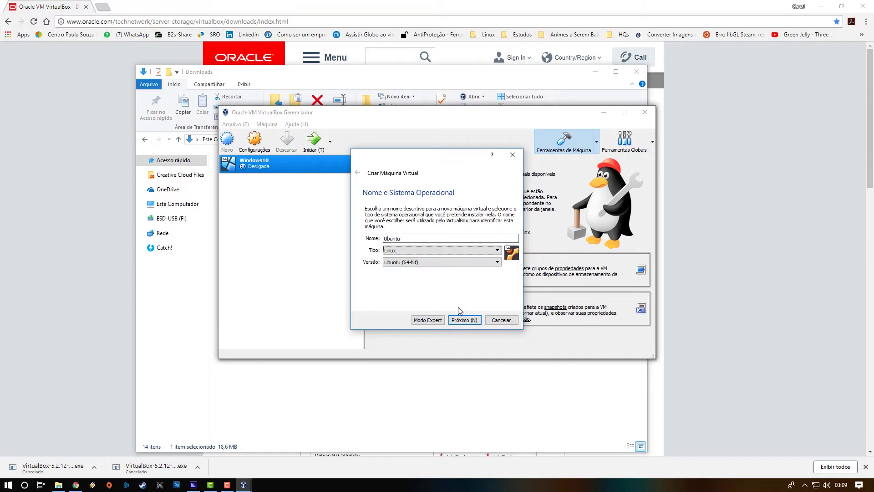
left_click(463, 320)
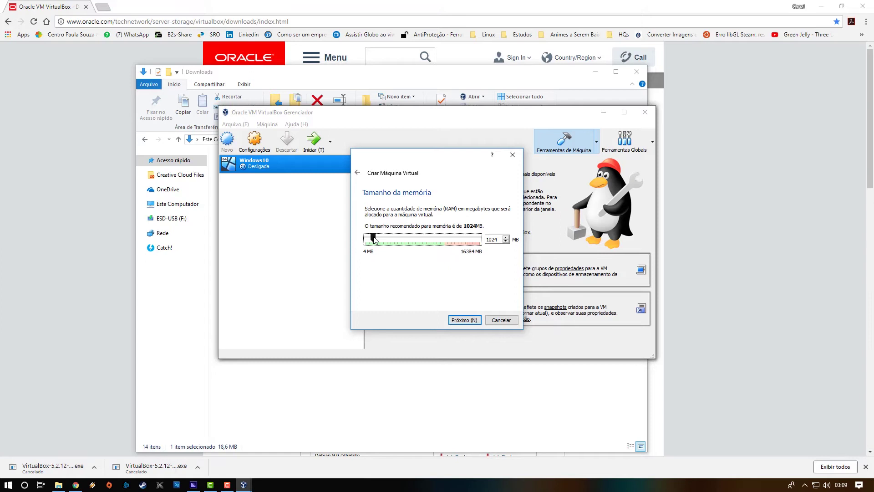
Raise the Ubuntu machine's memory to roughly a quarter of the available range and create a dynamically allocated 10,00 GB virtual disk named Ubuntu
left_click_drag(374, 240, 394, 241)
left_click(463, 320)
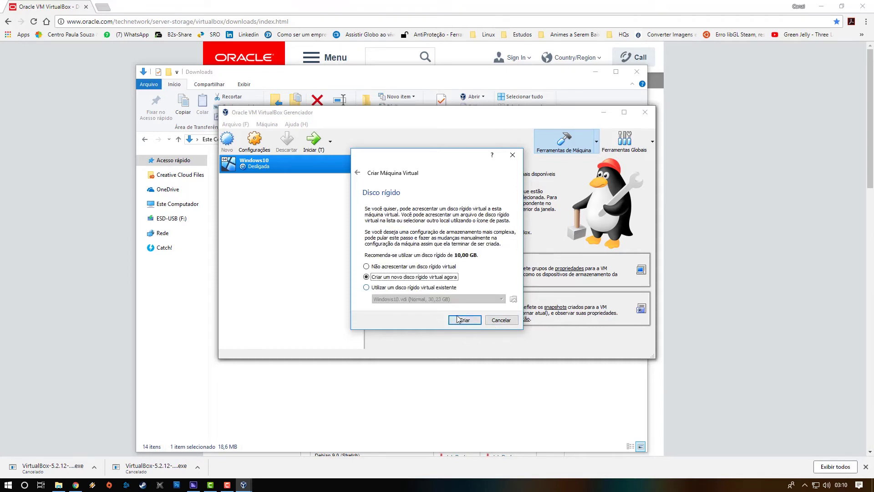
left_click(463, 320)
left_click(478, 334)
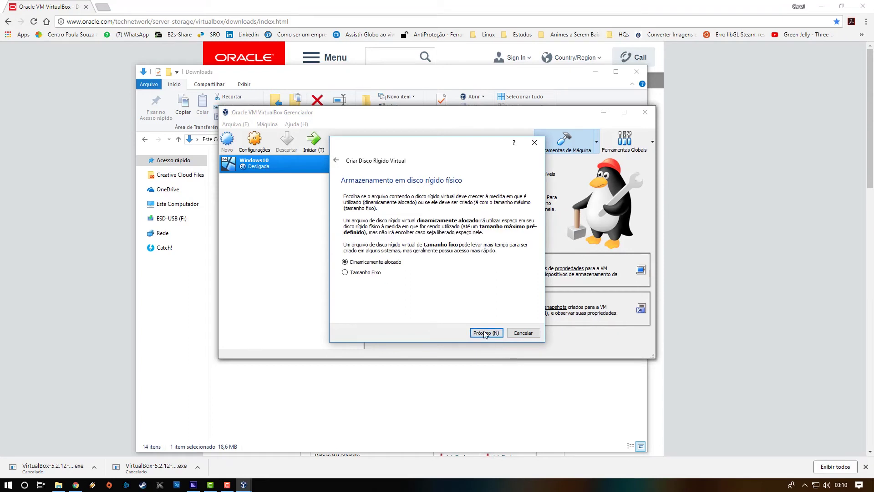
left_click(481, 334)
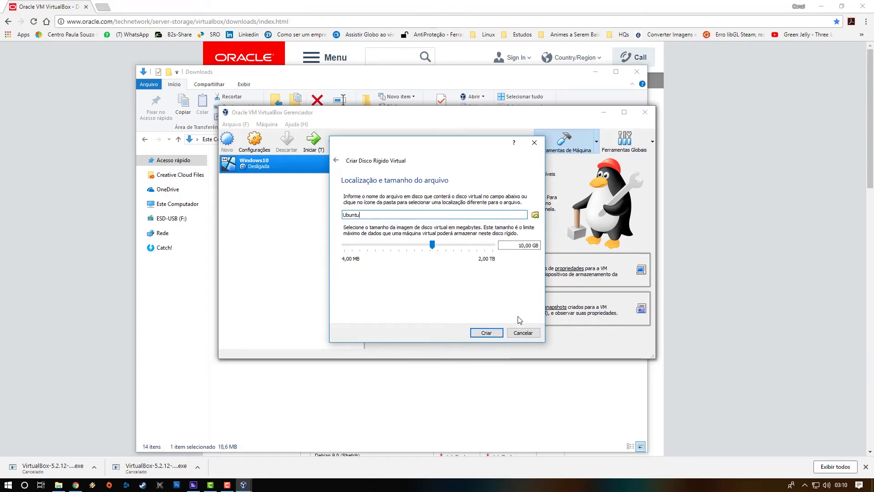
left_click(496, 334)
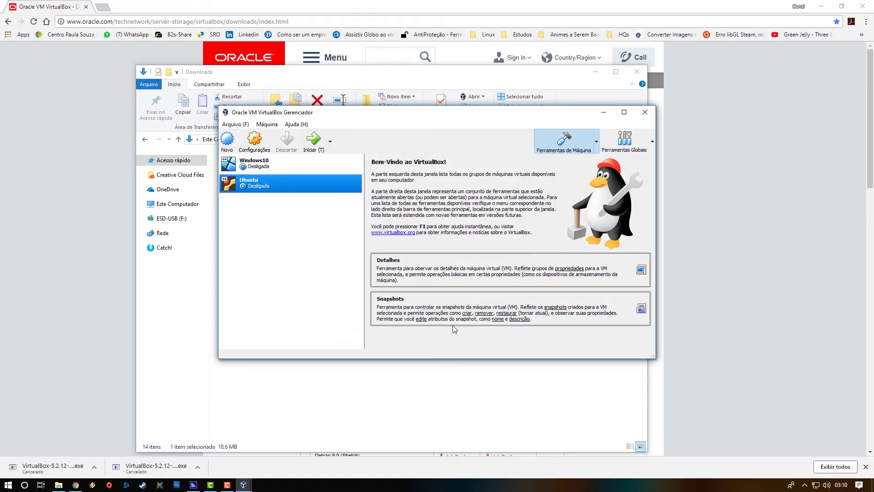
left_click(261, 168)
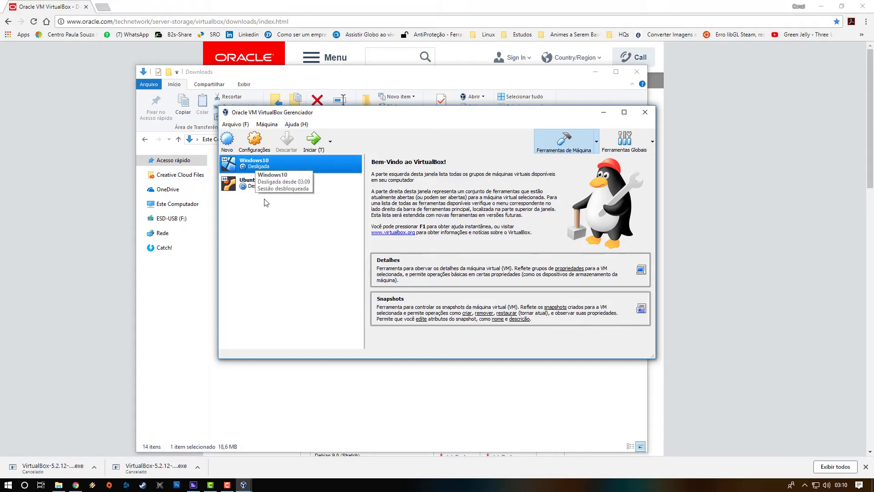
left_click(258, 186)
left_click(256, 165)
left_click(260, 182)
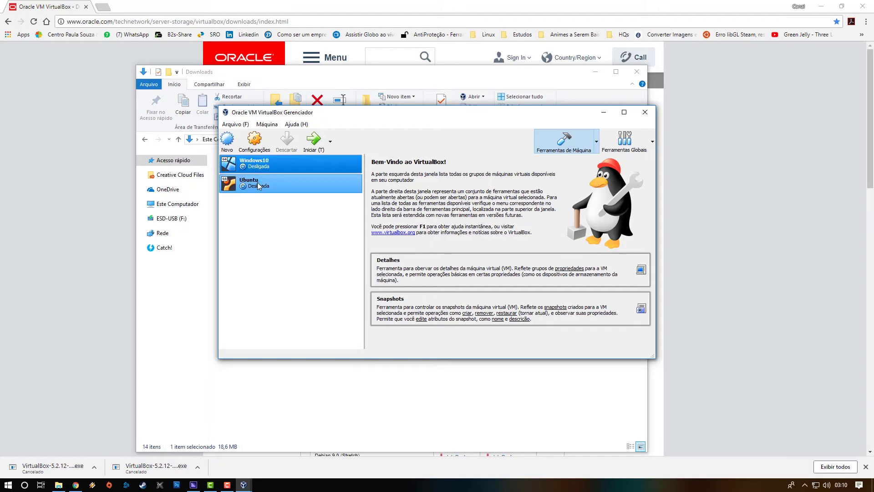
left_click(261, 173)
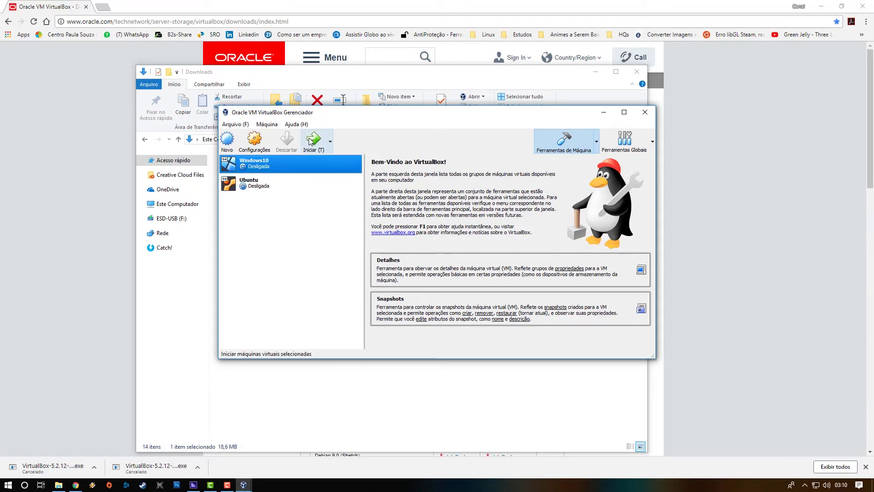
Start the Ubuntu virtual machine using ubuntu-18.04-desktop-amd64.iso from Downloads as its boot disk
left_click(258, 186)
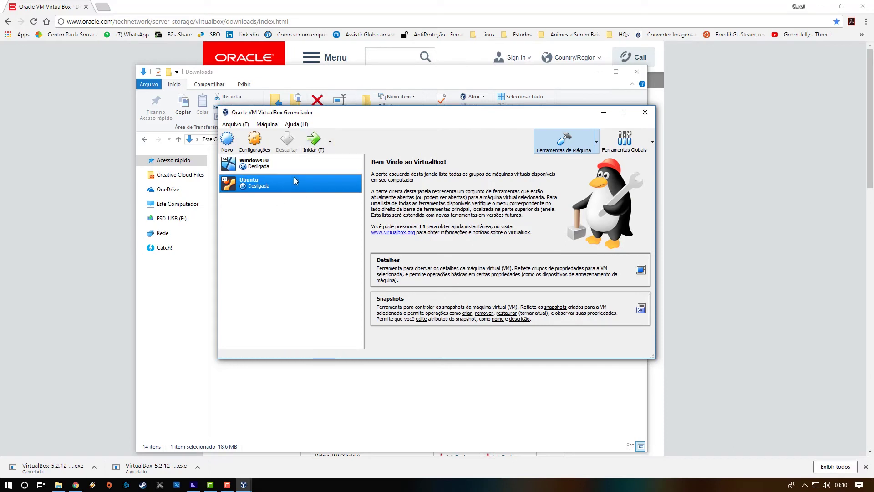
left_click(313, 144)
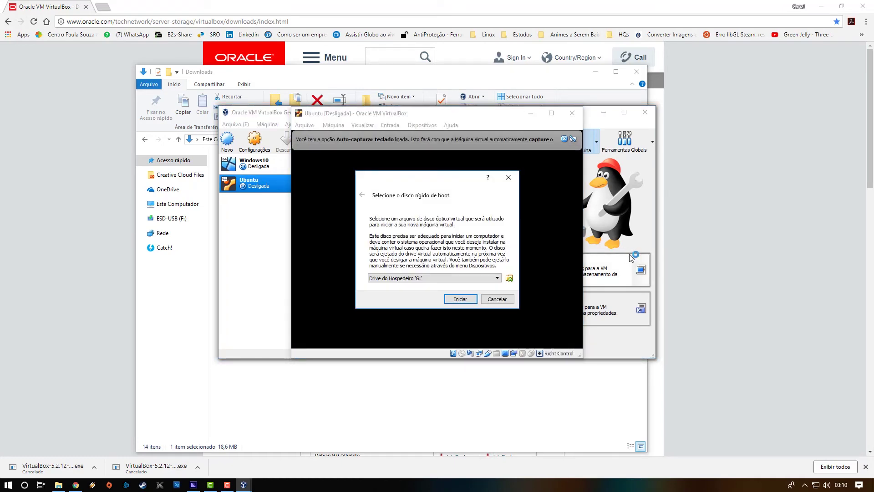
left_click(509, 279)
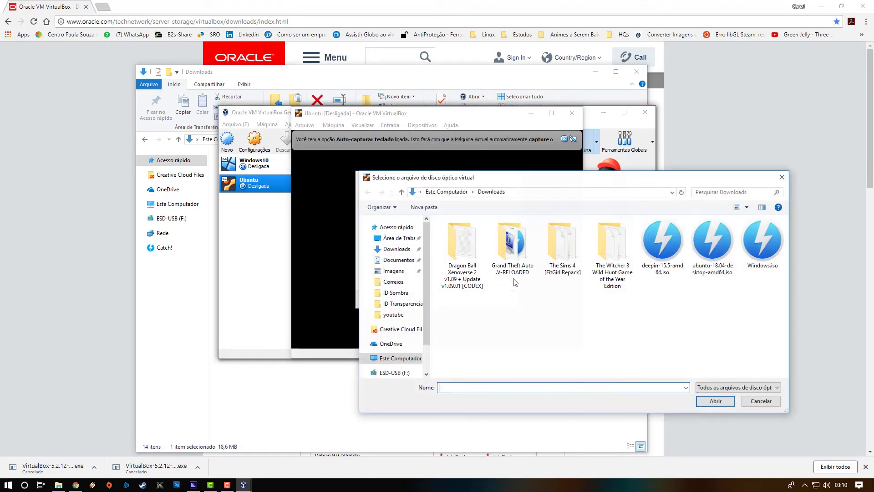
double_click(727, 274)
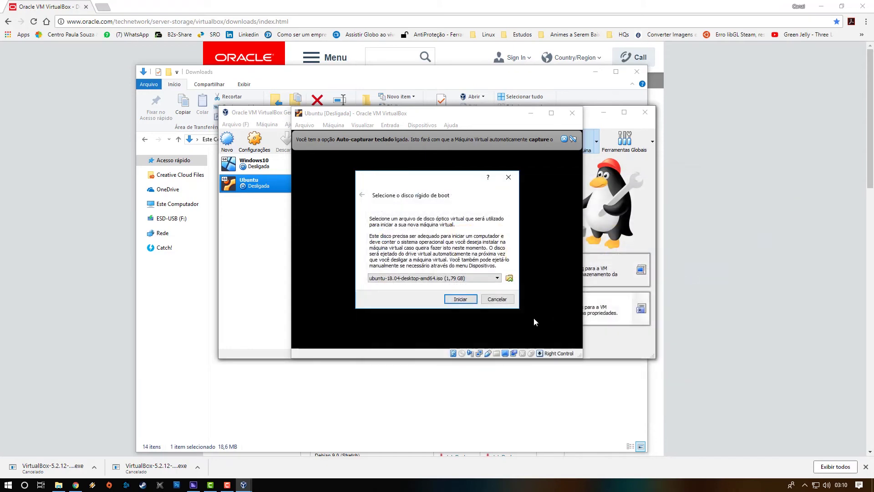
left_click(461, 300)
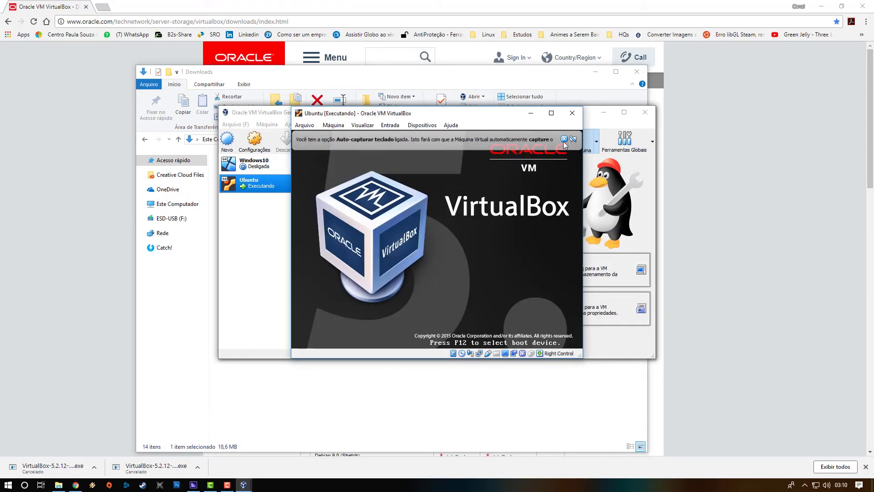
Set the Ubuntu installer language to Português do Brasil and begin installing Ubuntu
left_click_drag(371, 236, 371, 258)
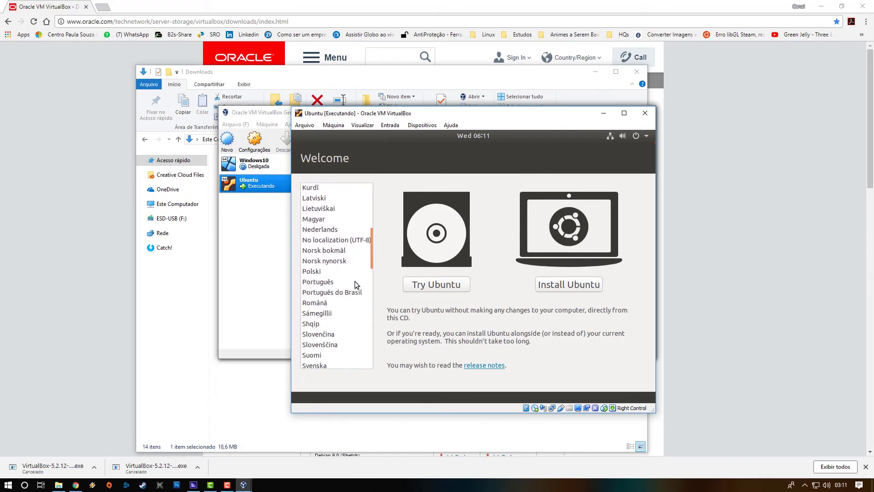
left_click(347, 294)
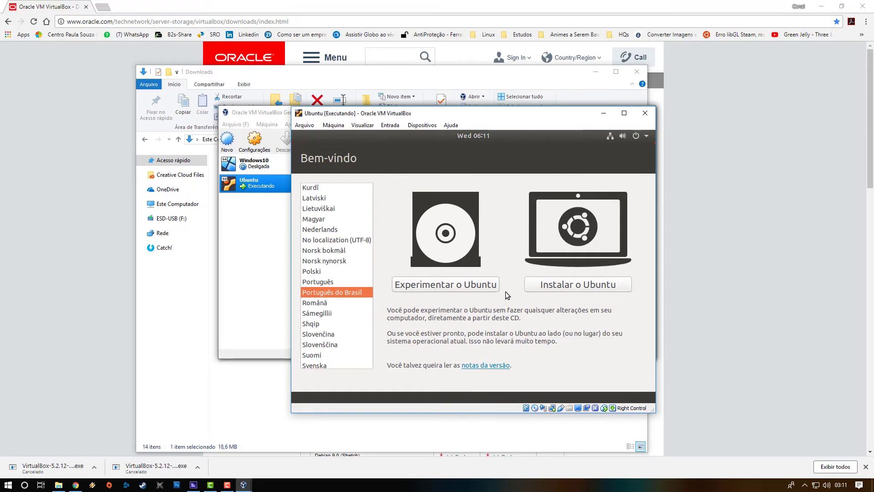
left_click(553, 286)
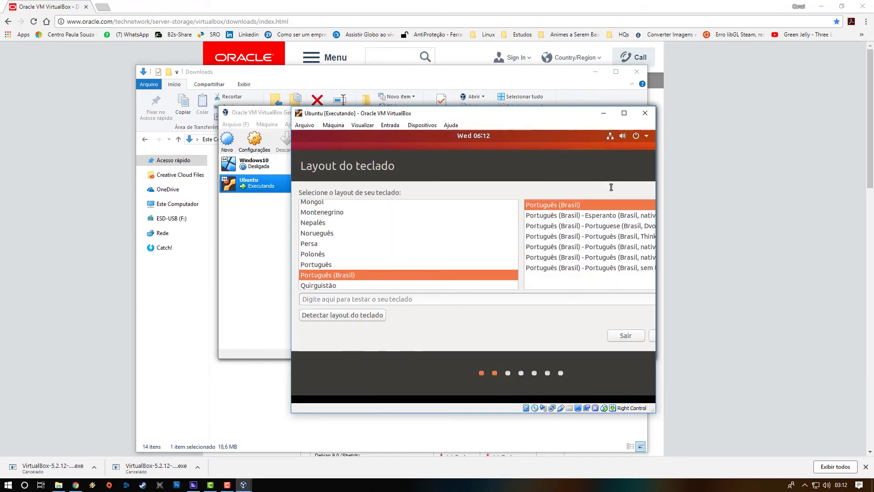
Maximize the Ubuntu machine window in full-screen mode and continue the installation with the Português (Brasil) keyboard layout
left_click(624, 113)
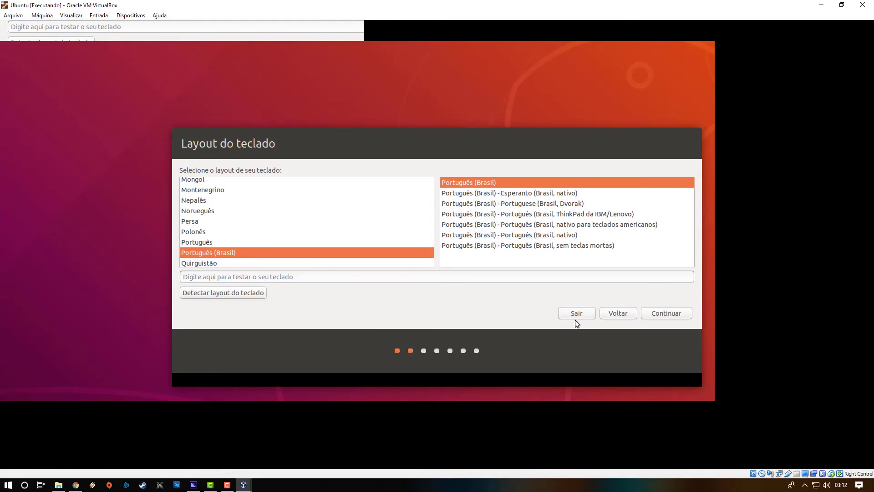
key("ctrl+f")
key("Return")
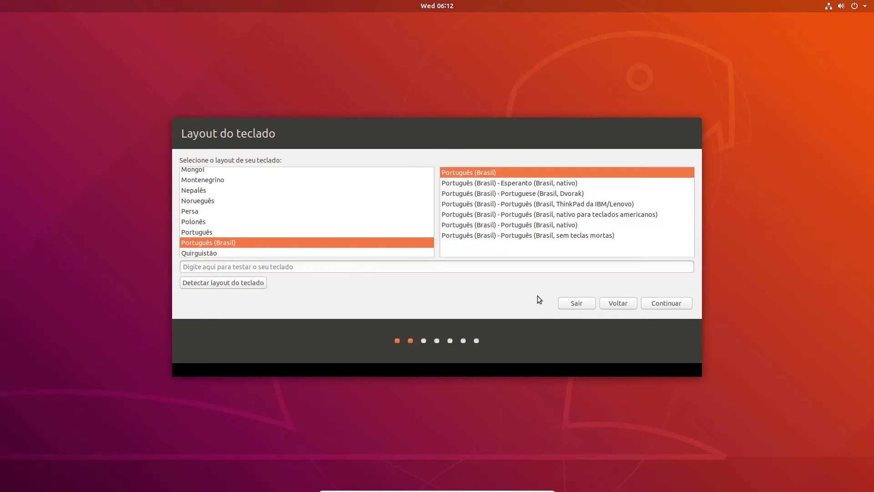
left_click(662, 305)
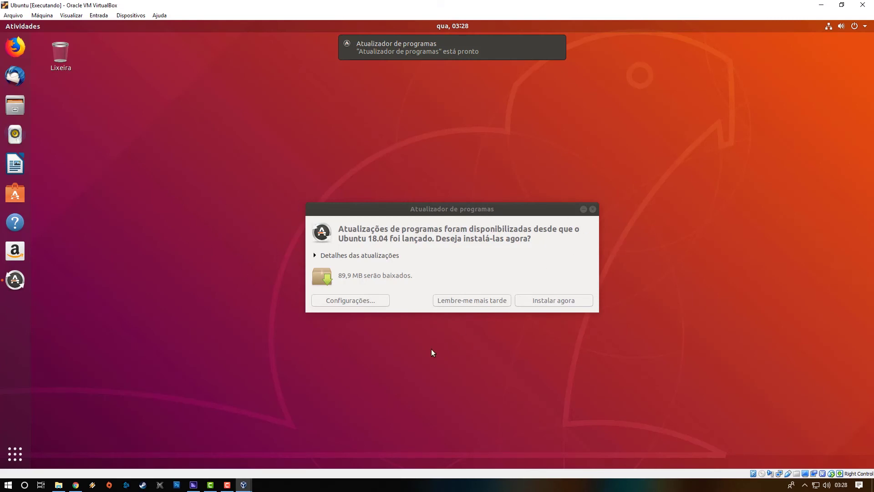
Switch the installed Ubuntu machine to full-screen mode and back to windowed mode
key("Control_R+f")
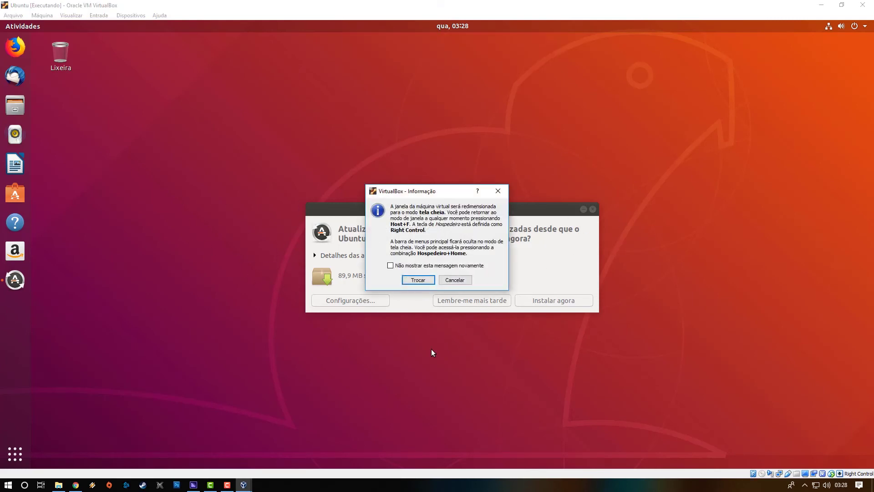
key("Return")
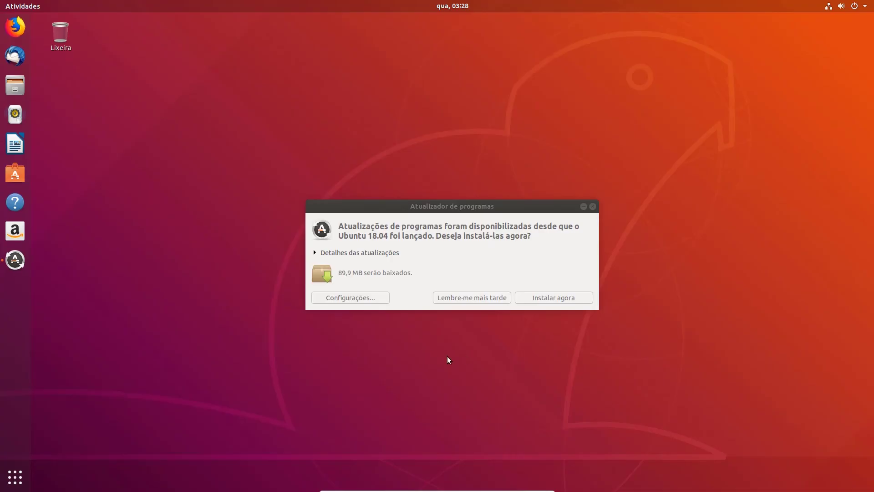
key("Control_R+f")
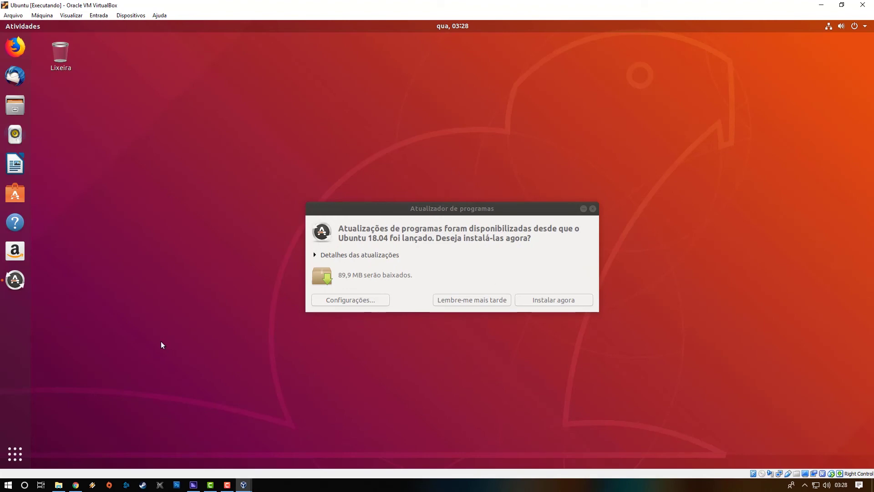
Close the Ubuntu virtual machine by powering it off, and start it again from the machine list
left_click(856, 23)
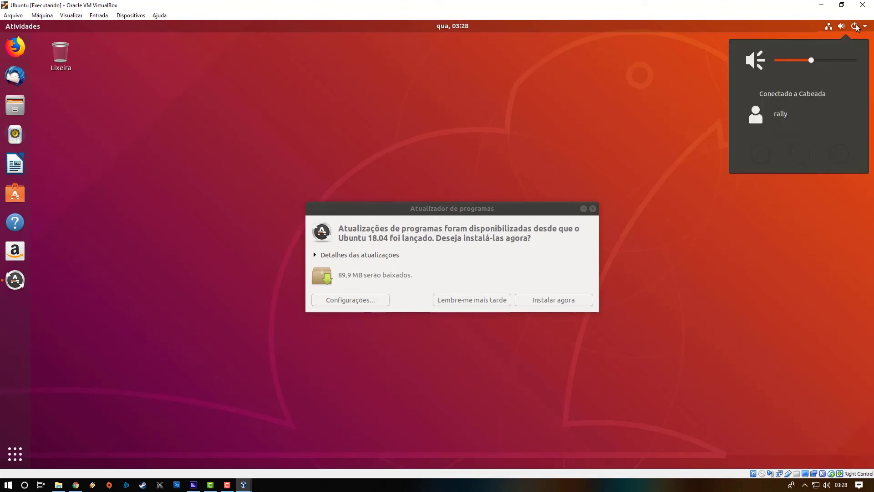
left_click(713, 194)
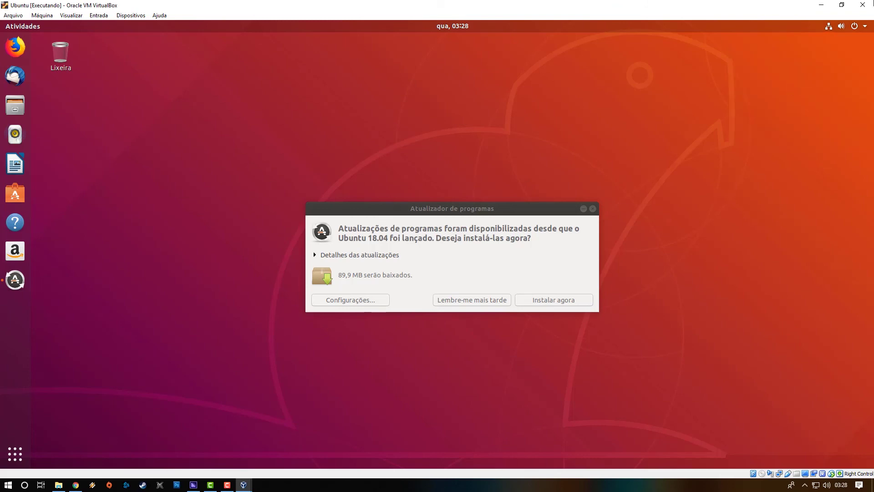
left_click(862, 5)
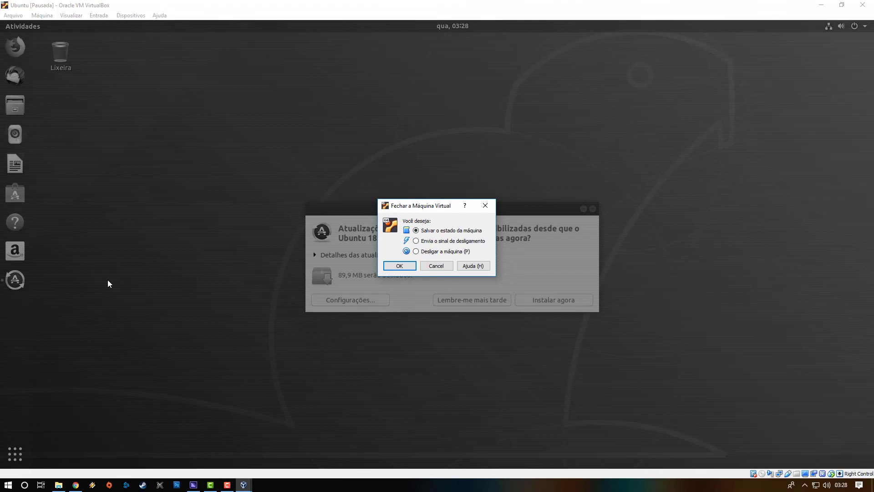
left_click(410, 266)
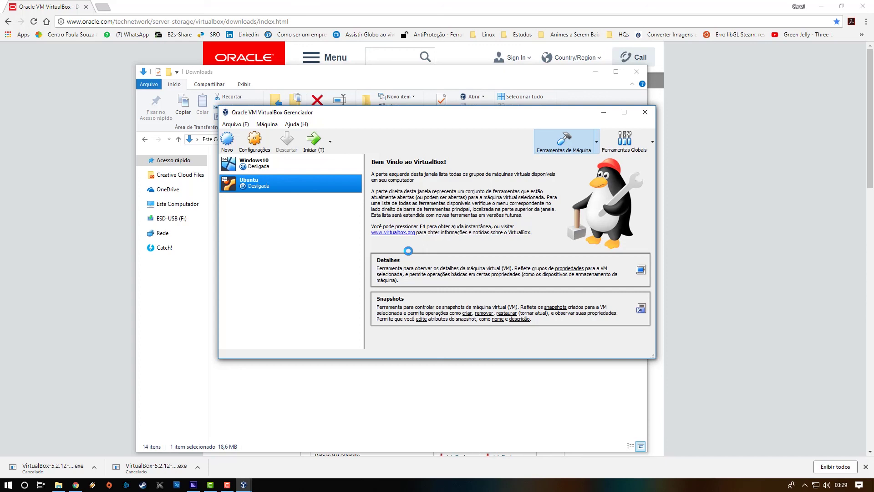
left_click(308, 149)
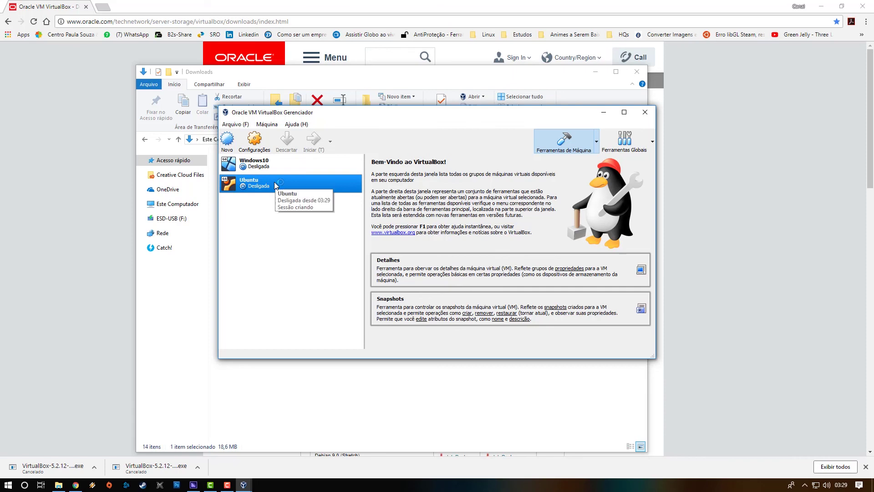